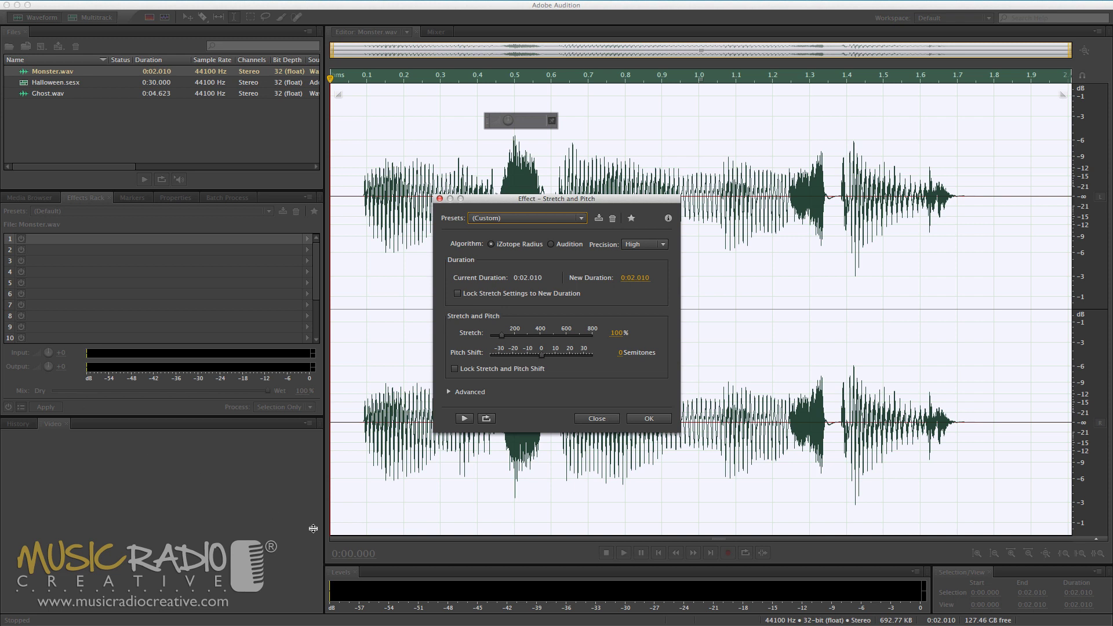
- Preview and lower the Monster clip's pitch shift step by step down to -17.56 semitones
{"action": "left_click", "coordinate": [464, 418]}
{"action": "left_click_drag", "start_coordinate": [542, 360], "coordinate": [539, 360]}
{"action": "left_click", "coordinate": [464, 419]}
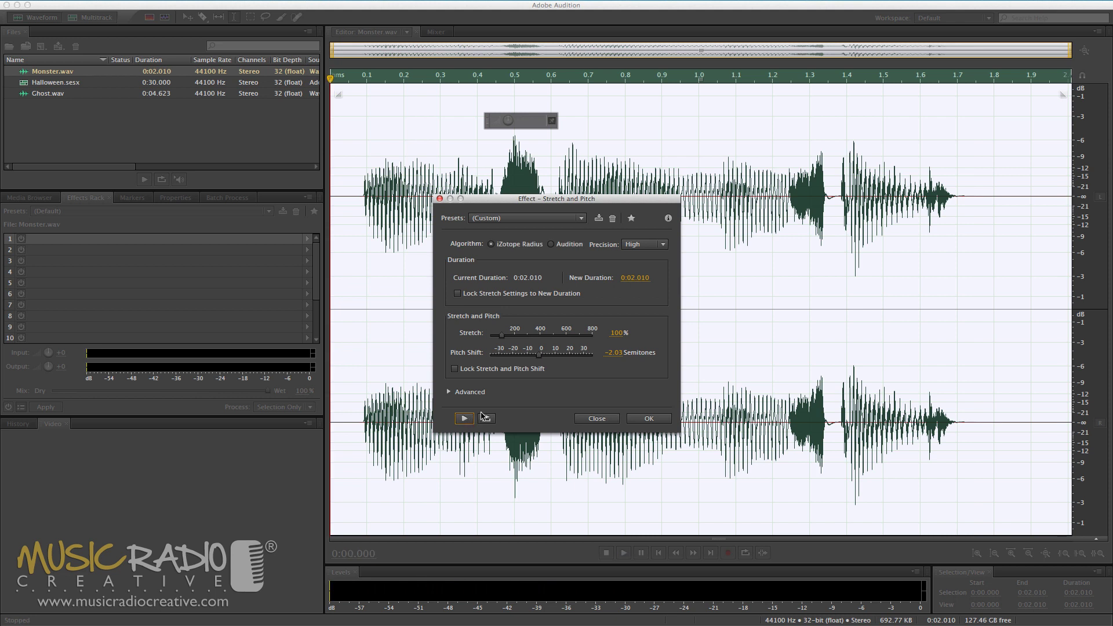
{"action": "left_click_drag", "start_coordinate": [540, 356], "coordinate": [535, 358]}
{"action": "left_click", "coordinate": [465, 420]}
{"action": "left_click_drag", "start_coordinate": [535, 358], "coordinate": [516, 356]}
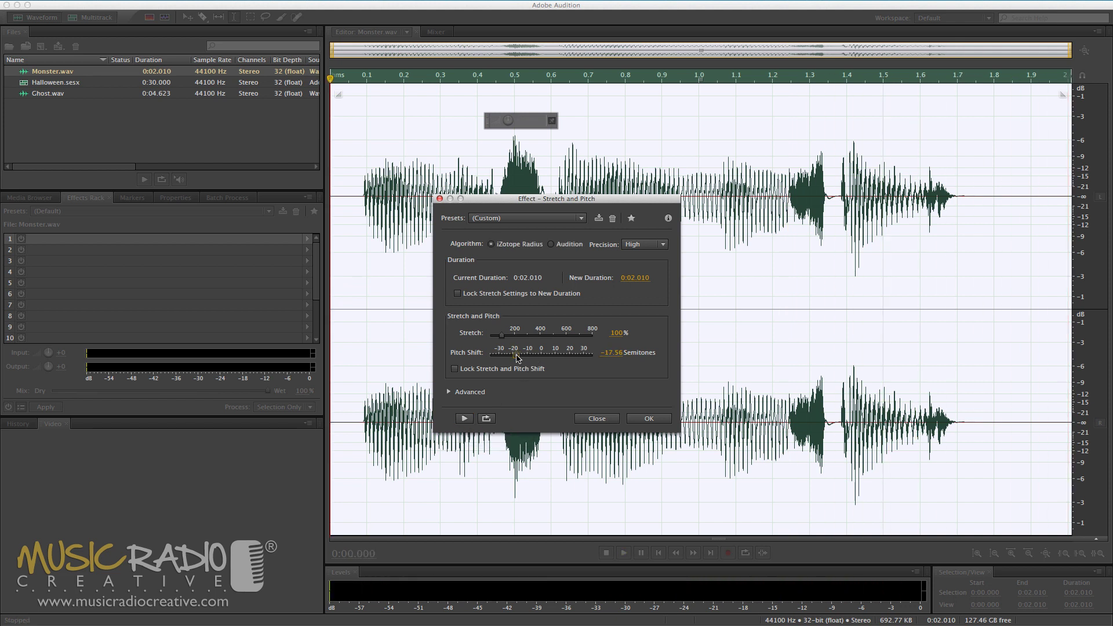
{"action": "left_click", "coordinate": [465, 418]}
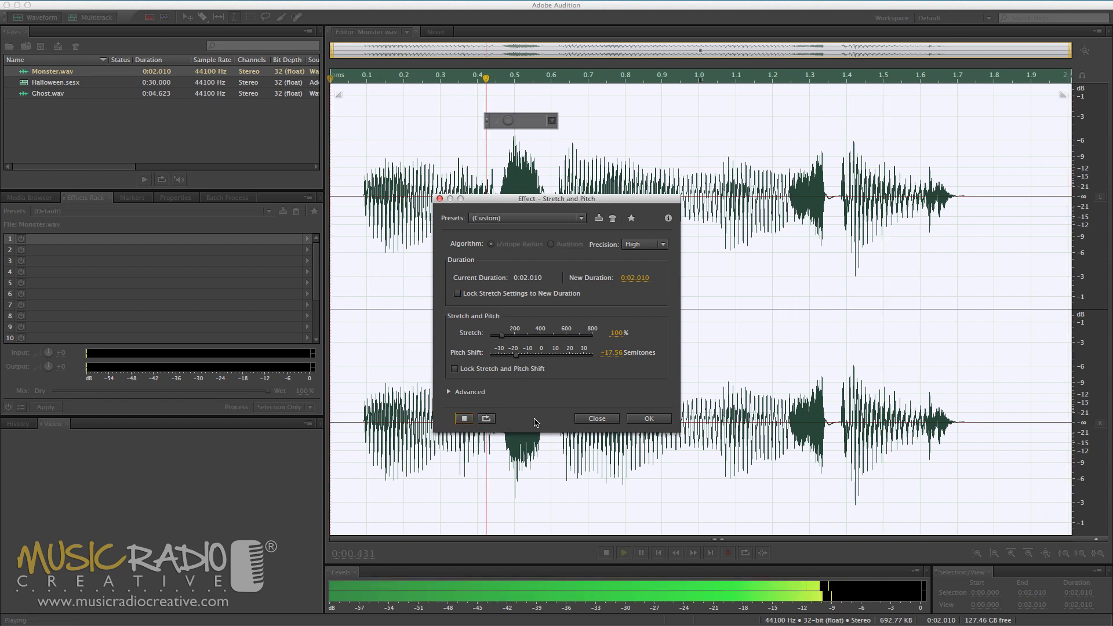
{"action": "key", "text": "Escape"}
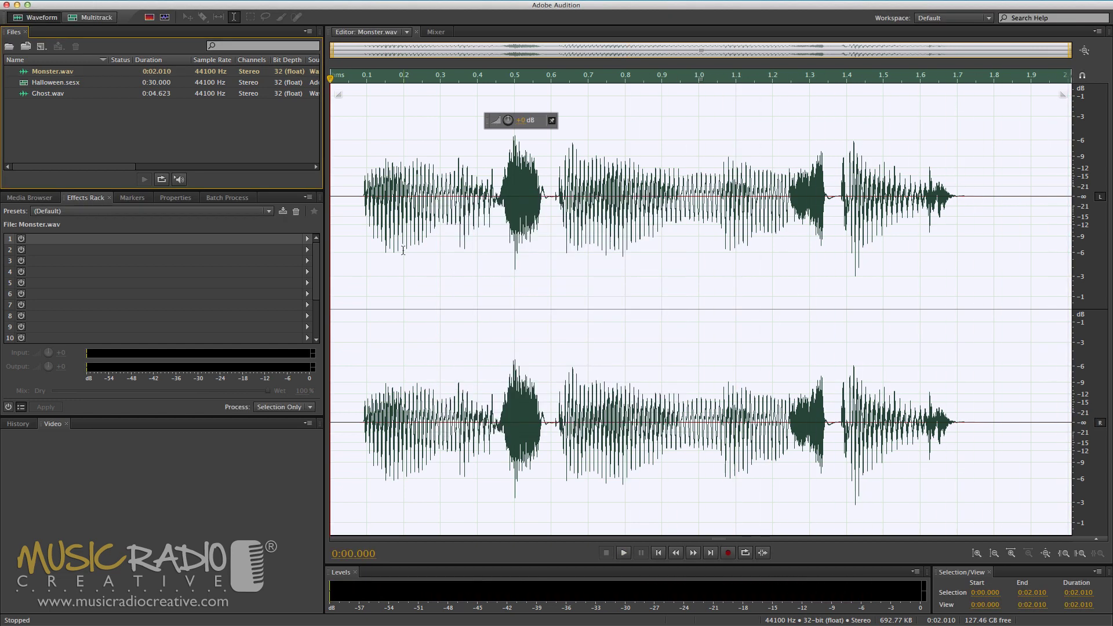
- Open and play Ghost.wav, reverse the whole clip, and place the cursor at 4.447 s
{"action": "double_click", "coordinate": [55, 95]}
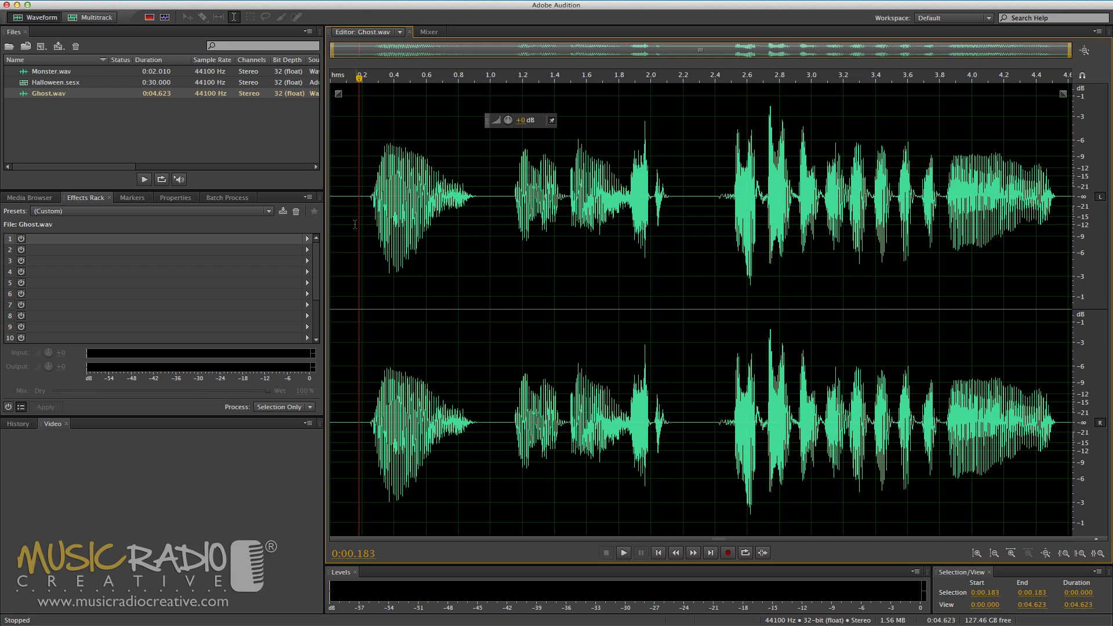
{"action": "key", "text": "space"}
{"action": "key", "text": "super+a"}
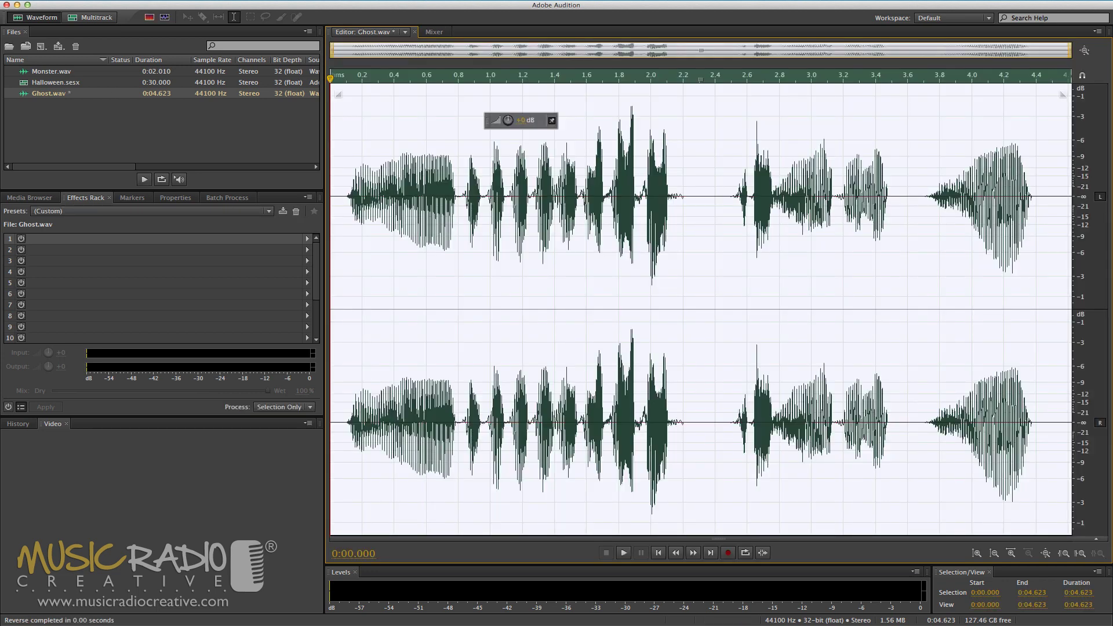
{"action": "key", "text": "space"}
{"action": "left_click", "coordinate": [1043, 244]}
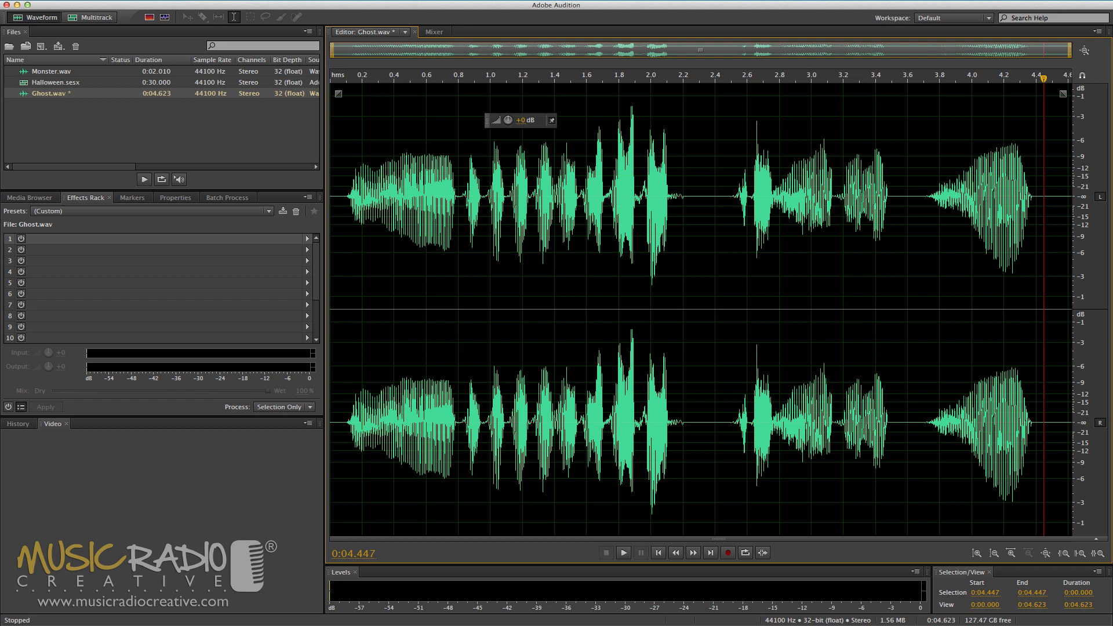
- Insert 5 seconds of silence into Ghost.wav and select the whole file
{"action": "type", "text": "5"}
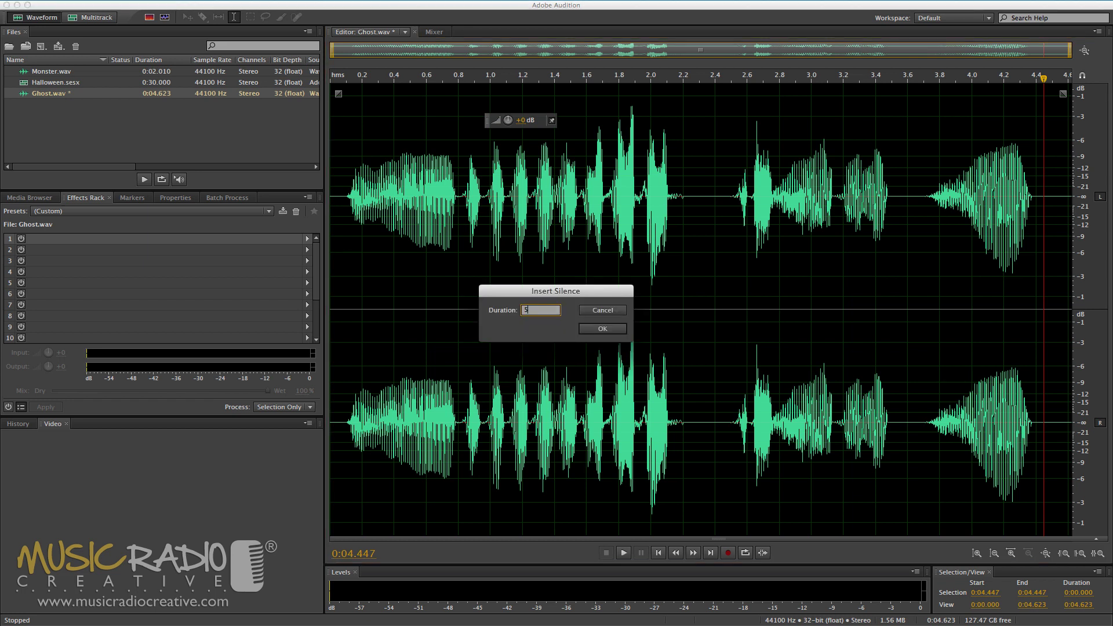
{"action": "left_click", "coordinate": [588, 332]}
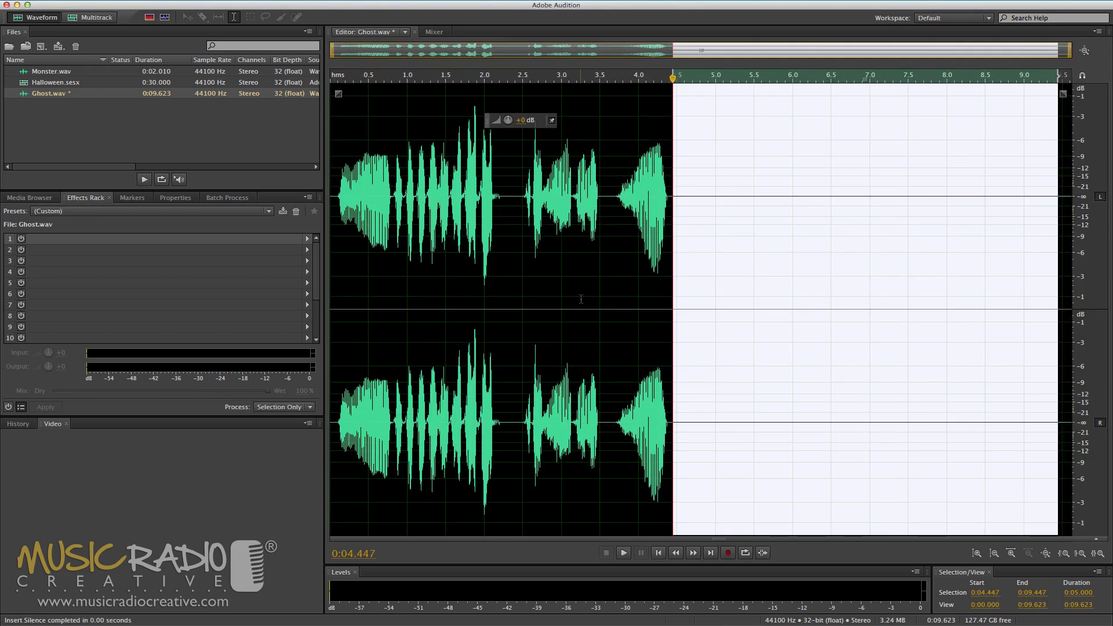
{"action": "key", "text": "super+a"}
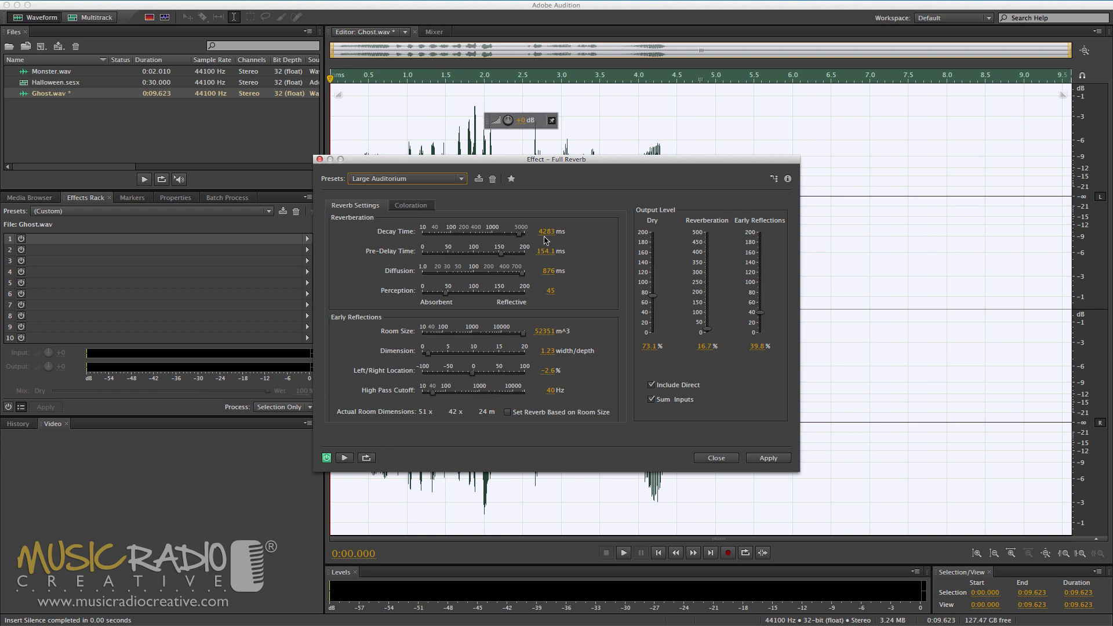
- Apply the Large Auditorium reverb, play the swell from 3.252 s, then go to the Halloween session
{"action": "left_click", "coordinate": [759, 459]}
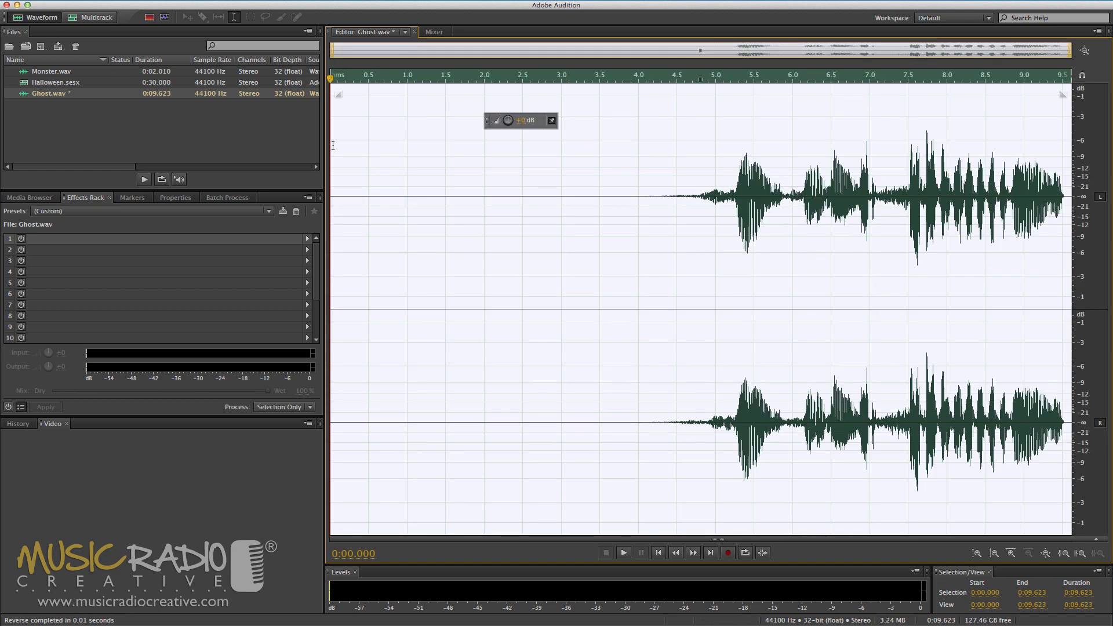
{"action": "left_click", "coordinate": [580, 206]}
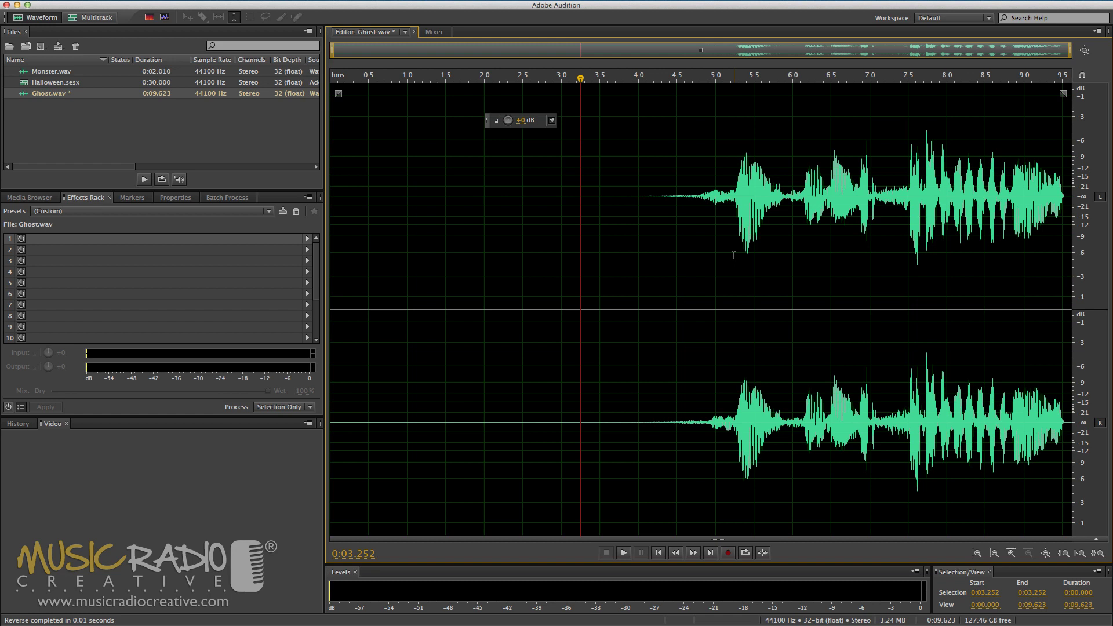
{"action": "key", "text": "space"}
{"action": "left_click", "coordinate": [90, 17]}
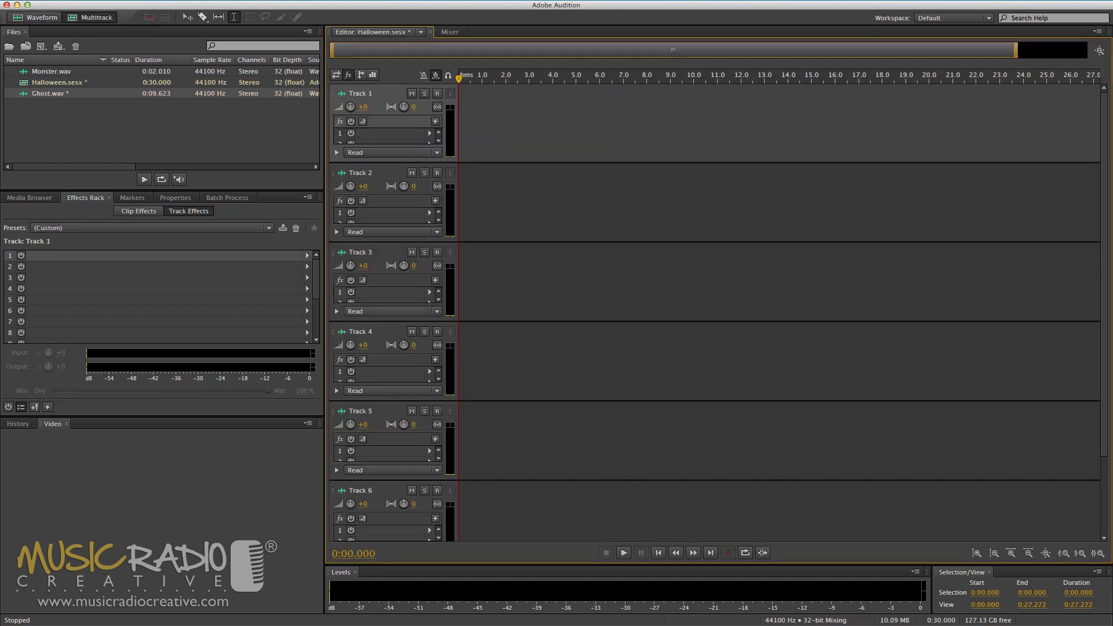
- Place Ghost.wav at the start of Track 1 and add an Echo effect using the Mike Echo preset
{"action": "left_click_drag", "start_coordinate": [50, 94], "coordinate": [460, 130]}
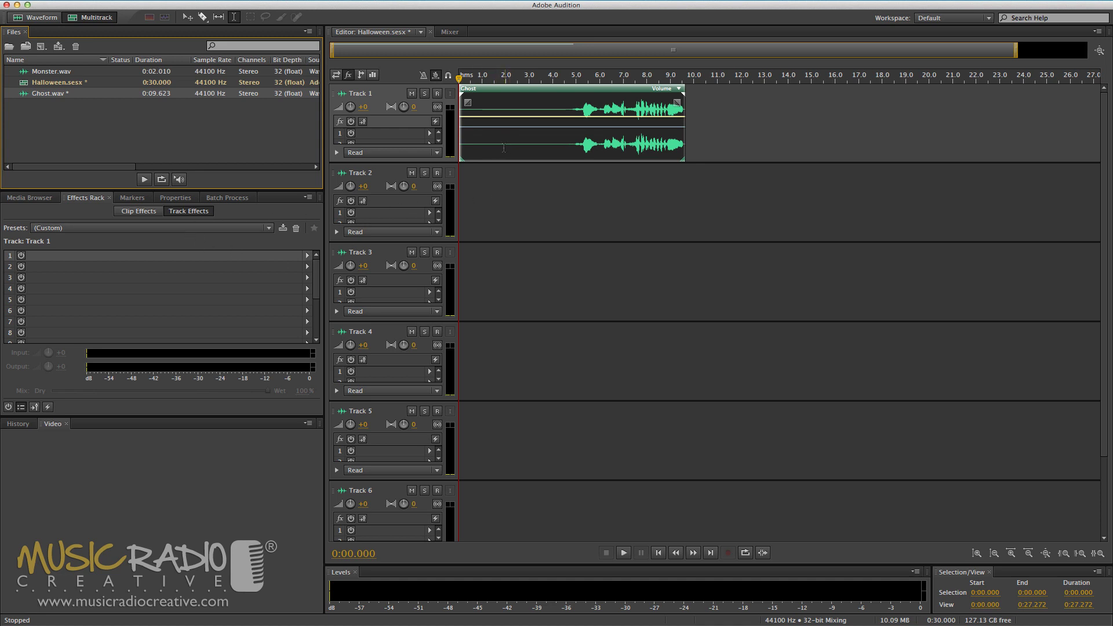
{"action": "left_click", "coordinate": [307, 257]}
{"action": "mouse_move", "coordinate": [394, 307]}
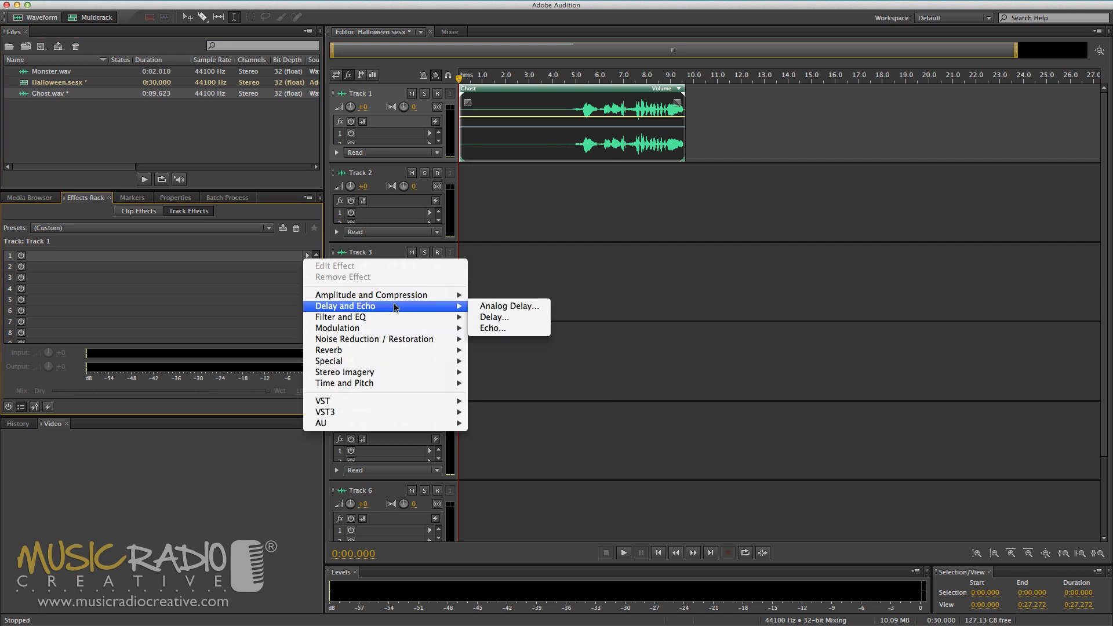
{"action": "left_click", "coordinate": [496, 328]}
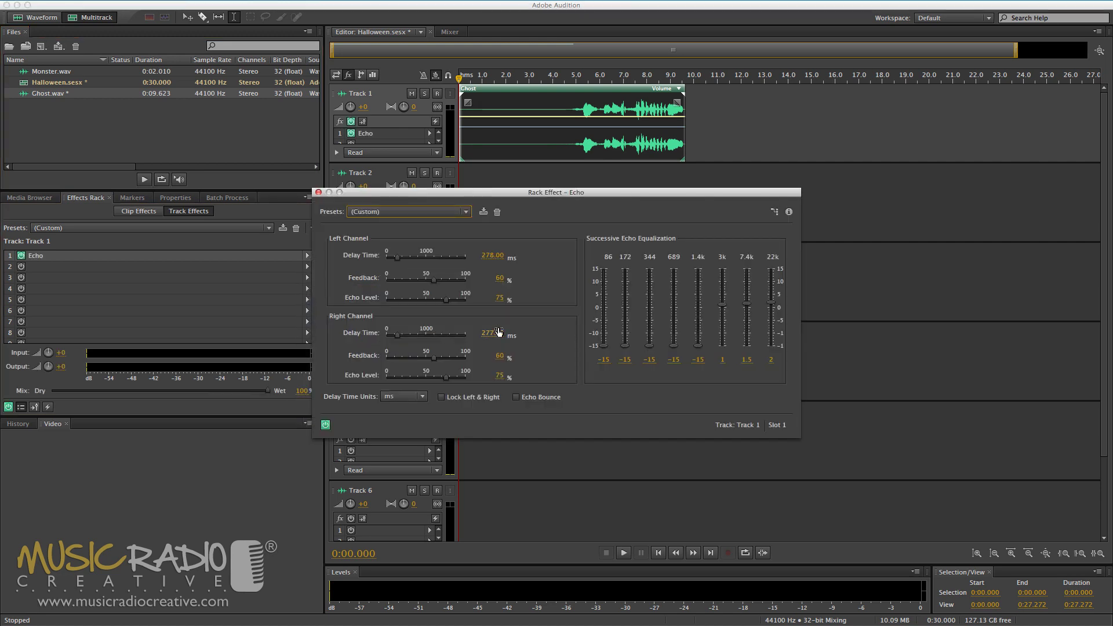
{"action": "left_click", "coordinate": [418, 213]}
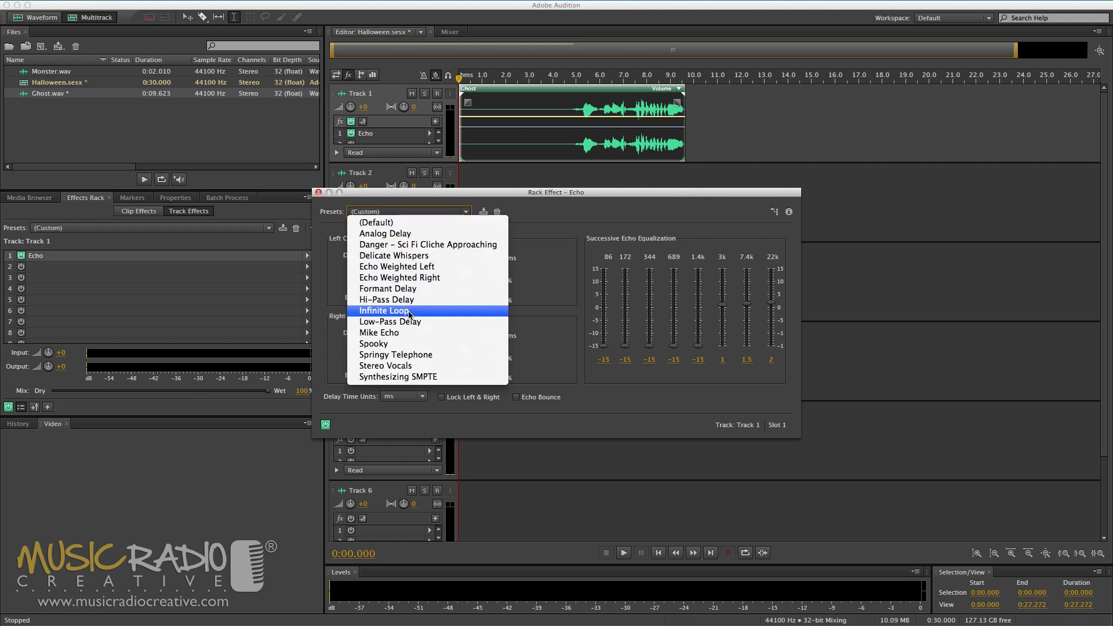
{"action": "left_click", "coordinate": [409, 332]}
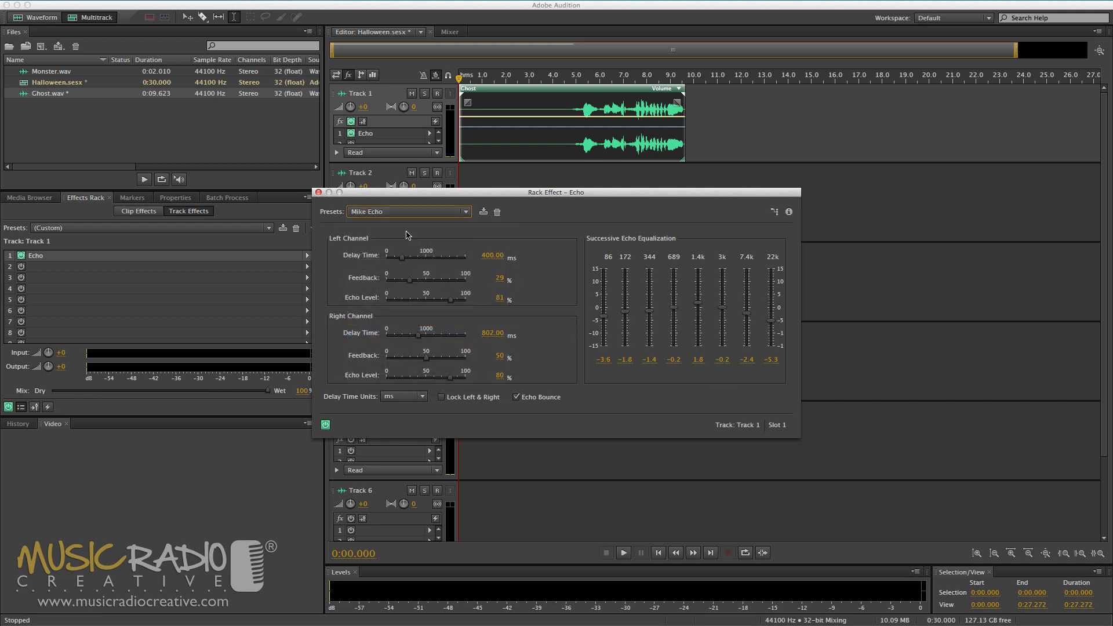
{"action": "left_click", "coordinate": [318, 192]}
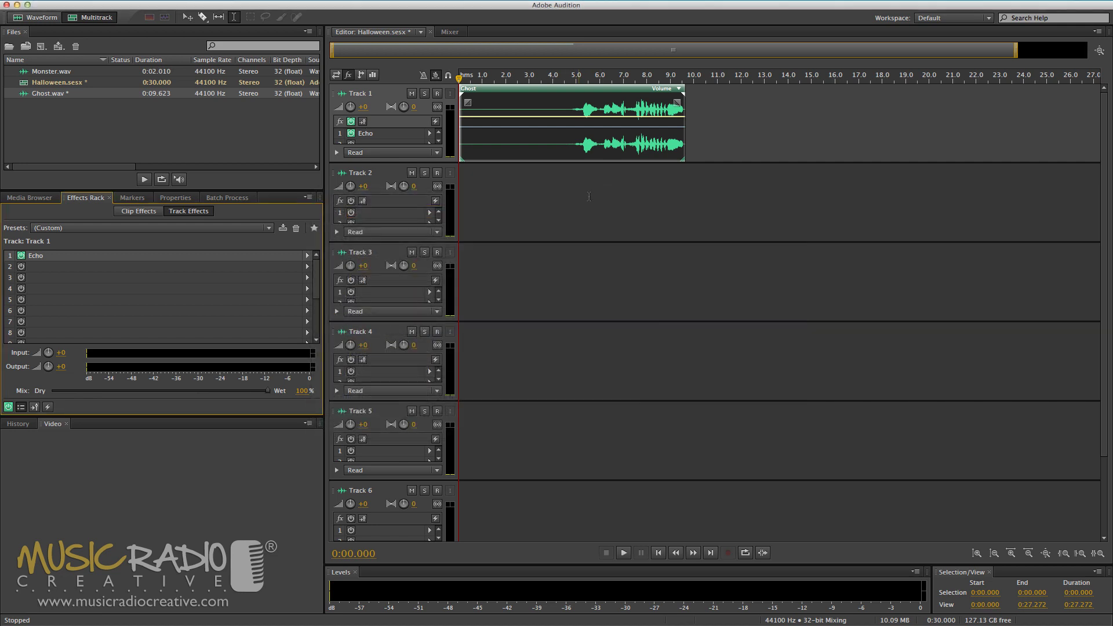
{"action": "left_click", "coordinate": [563, 196]}
- Play the mixdown and select the echo tail from 9.534 s to 14.054 s
{"action": "key", "text": "space"}
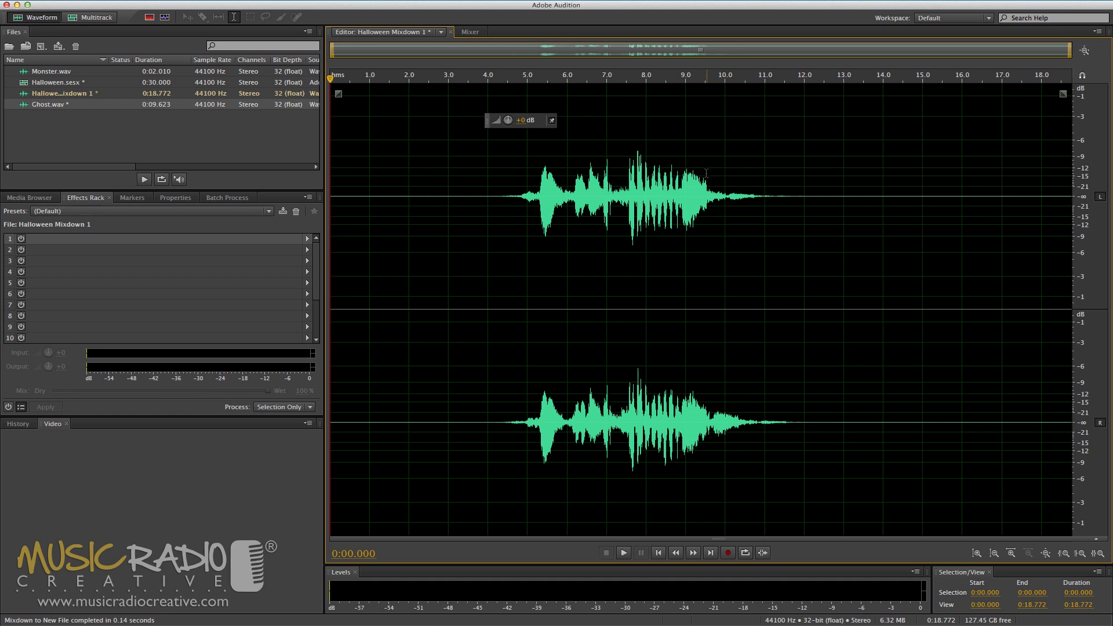
{"action": "left_click_drag", "start_coordinate": [706, 171], "coordinate": [885, 183]}
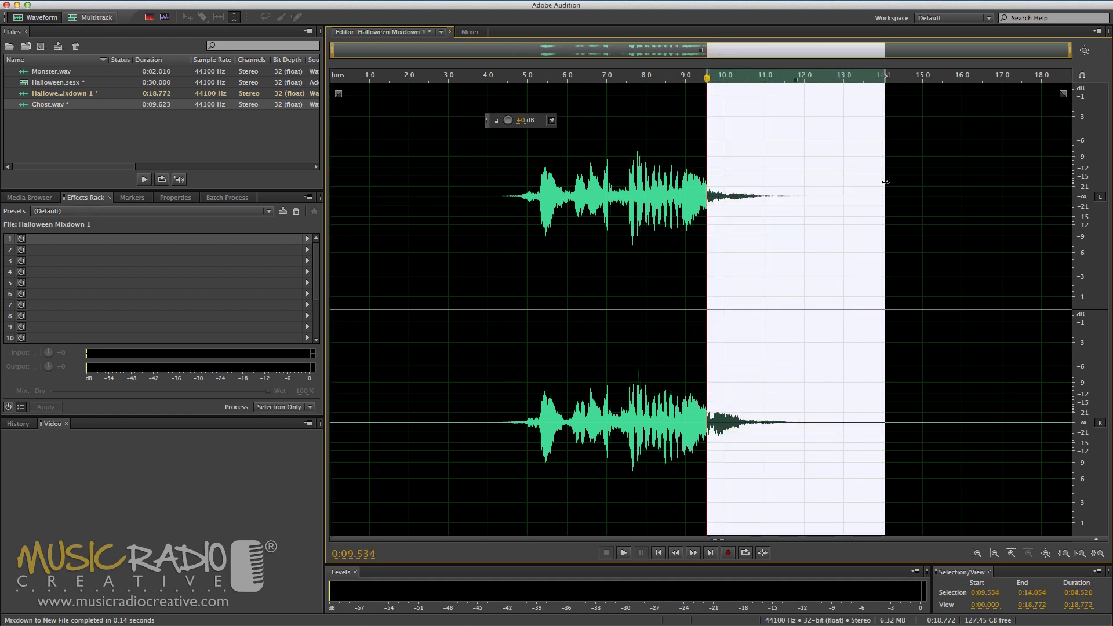
{"action": "key", "text": "space"}
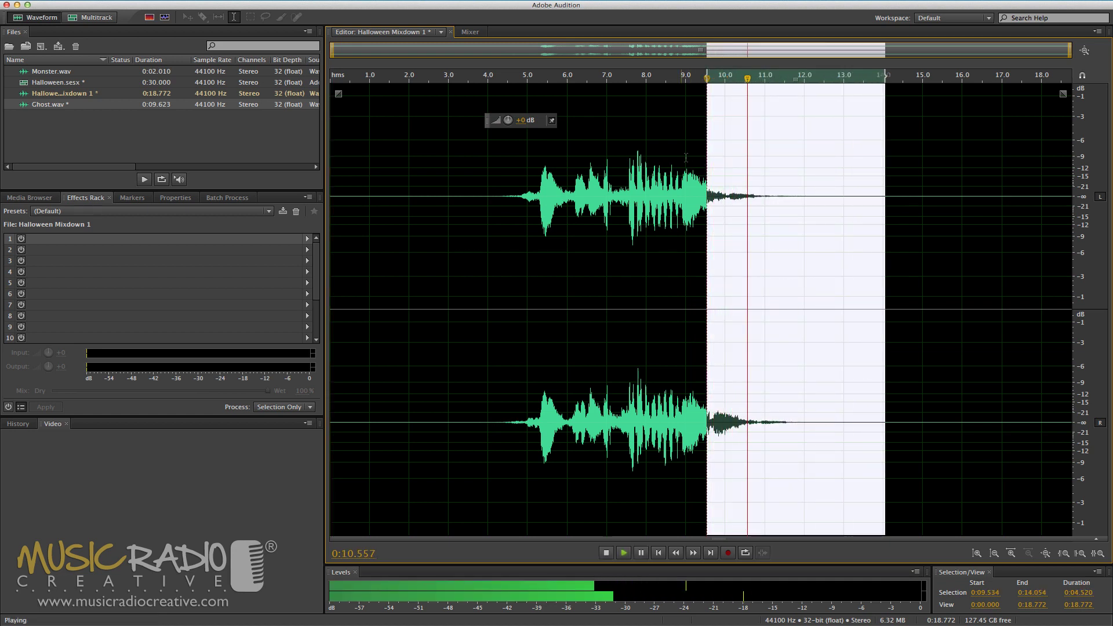
{"action": "key", "text": "space"}
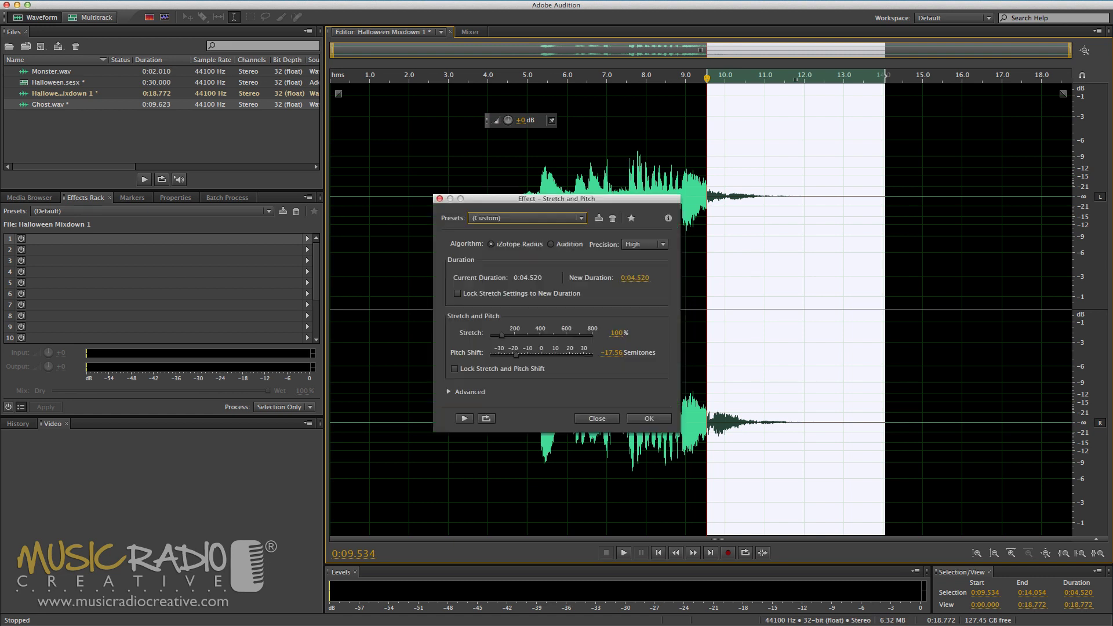
- Apply the Cutting Power stretch-and-pitch preset to the selected tail
{"action": "left_click", "coordinate": [538, 225]}
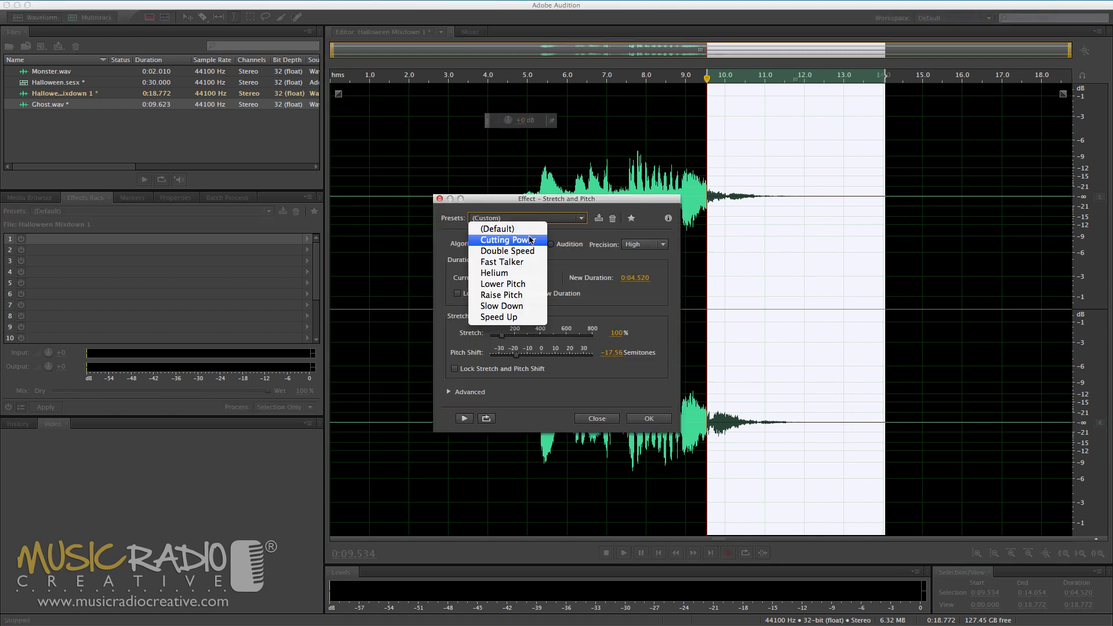
{"action": "left_click", "coordinate": [529, 239]}
{"action": "left_click", "coordinate": [649, 418]}
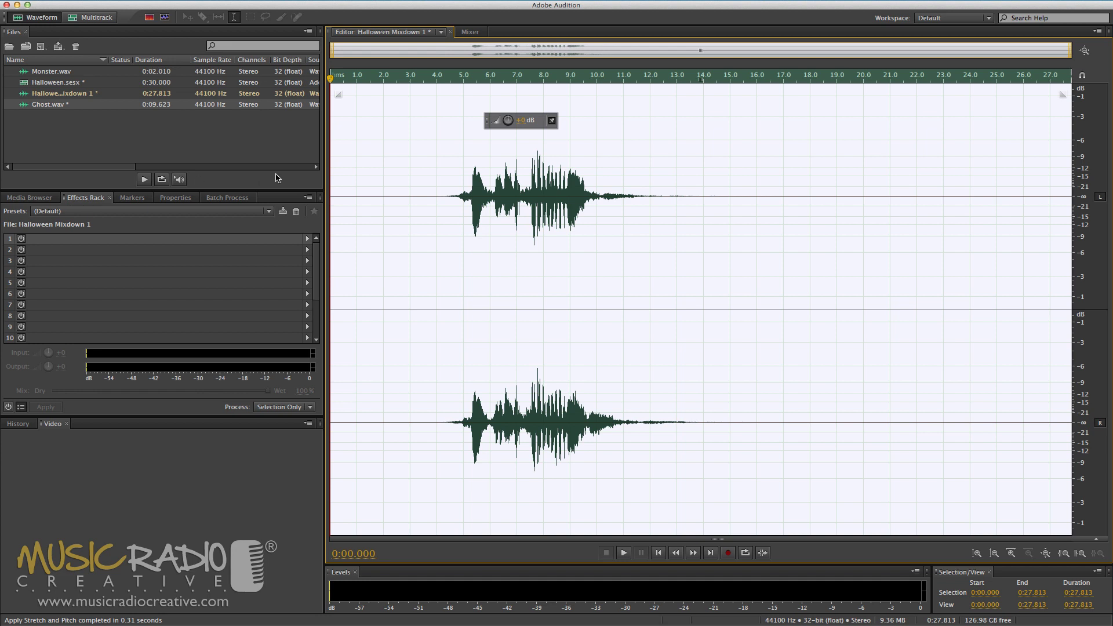
{"action": "left_click", "coordinate": [428, 198]}
{"action": "key", "text": "space"}
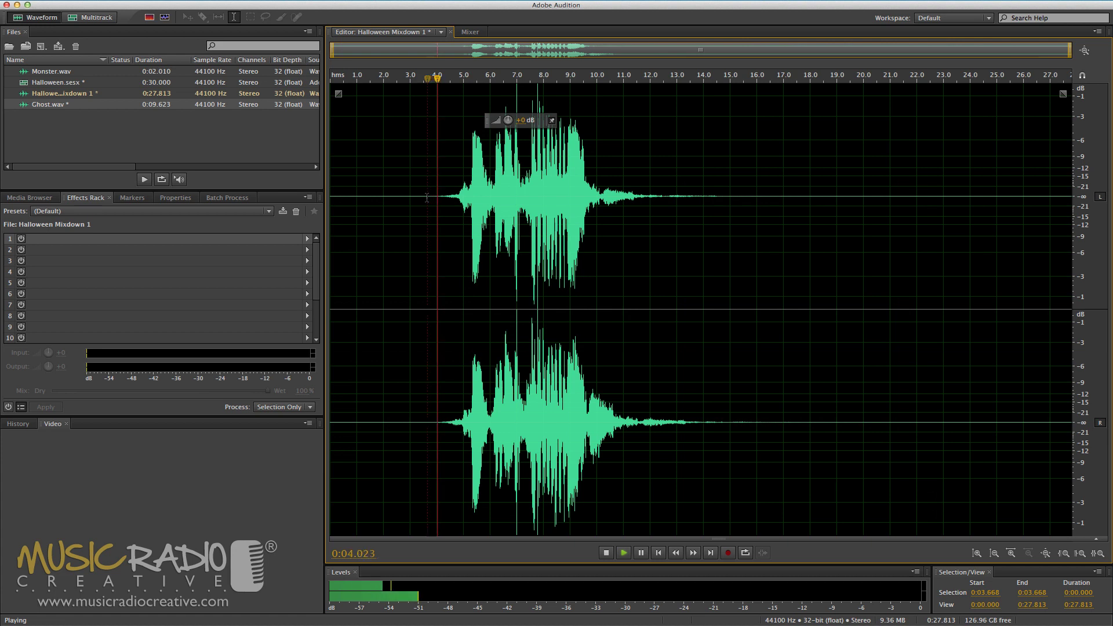